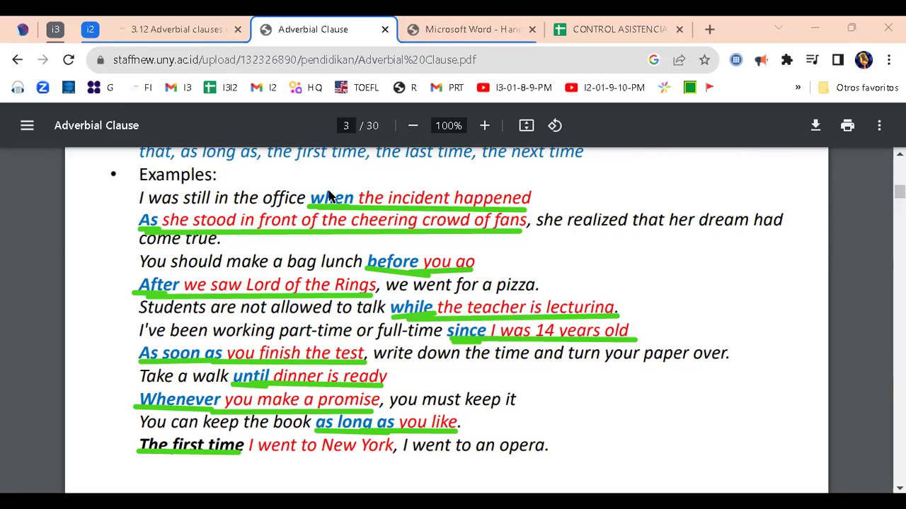
Switch to the attendance spreadsheet, open the I2-01-9-10-PM sheet and select cell AP2 under jueves 10 - ago
{"action": "key", "text": "ctrl+Tab"}
{"action": "key", "text": "ctrl+Tab"}
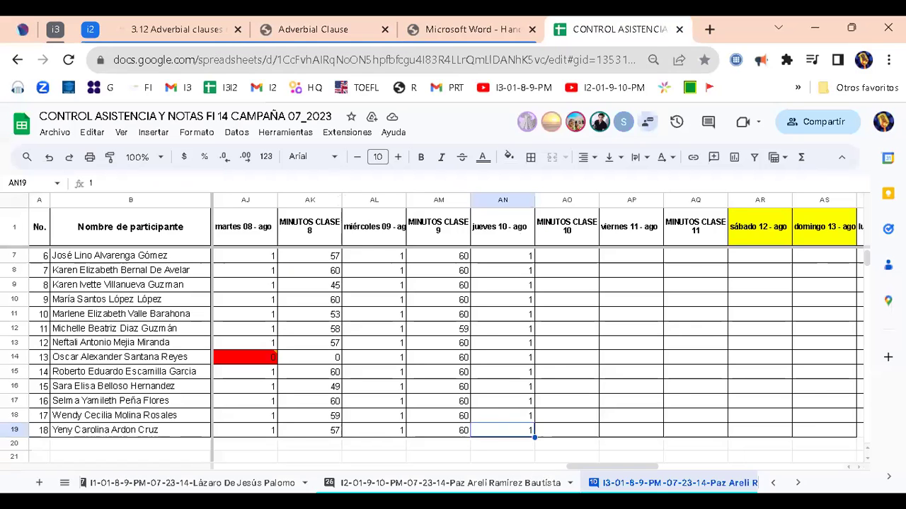
{"action": "key", "text": "ctrl+shift+Page_Up"}
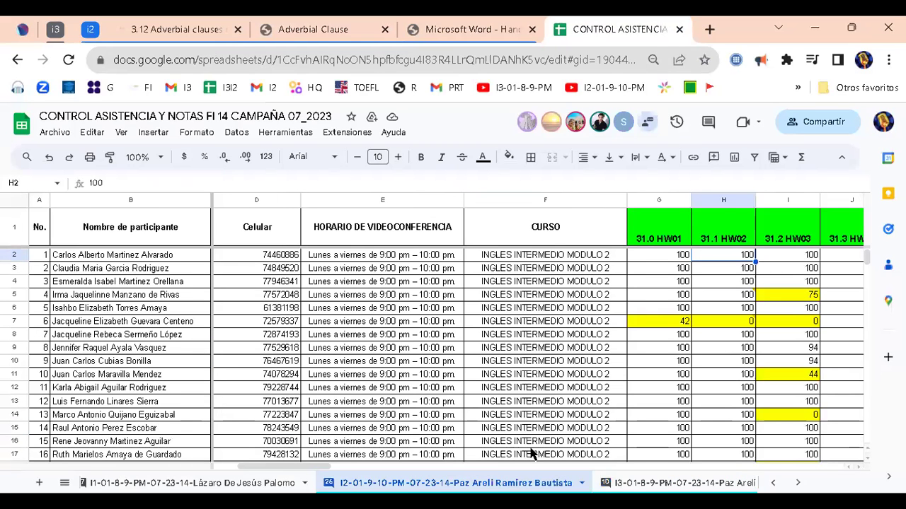
{"action": "left_click_drag", "start_coordinate": [318, 473], "coordinate": [677, 461]}
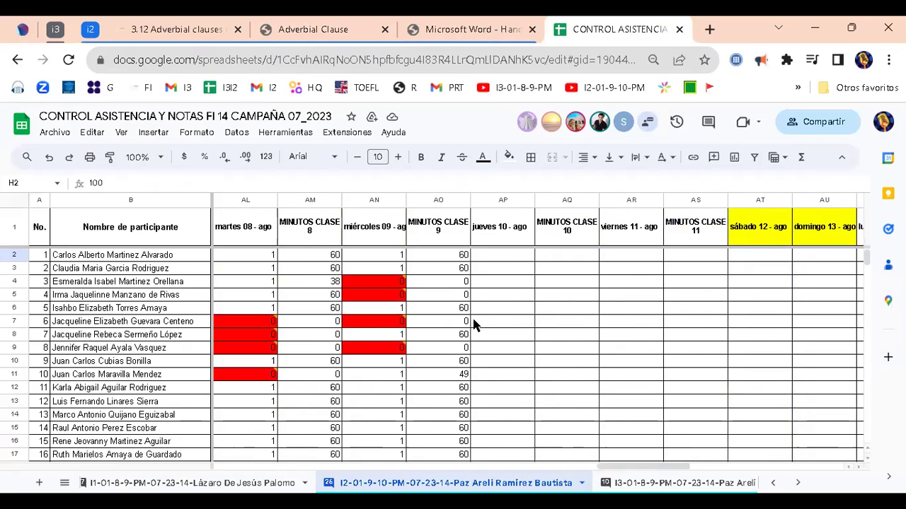
{"action": "left_click", "coordinate": [493, 258]}
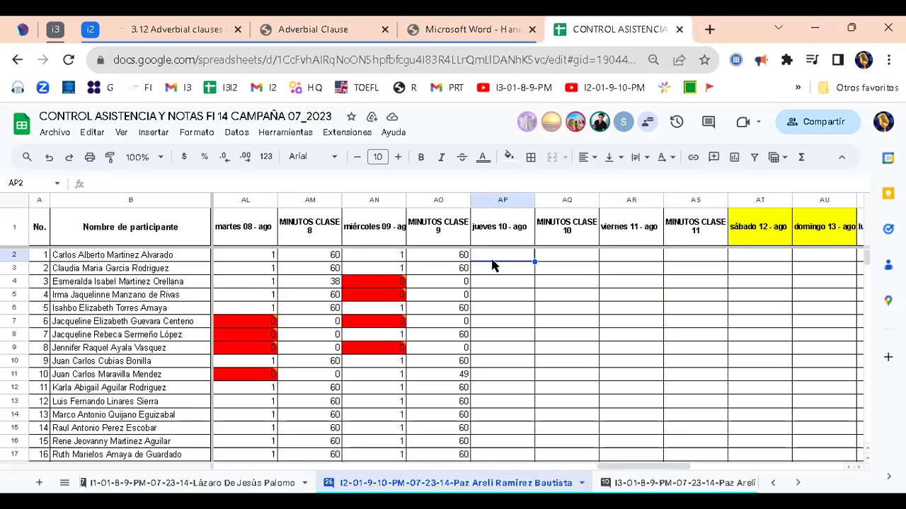
Check the Adverbial Clause PDF, return to the attendance spreadsheet and enter 1 for participants 1 and 2 under jueves 10 - ago
{"action": "left_click", "coordinate": [312, 29]}
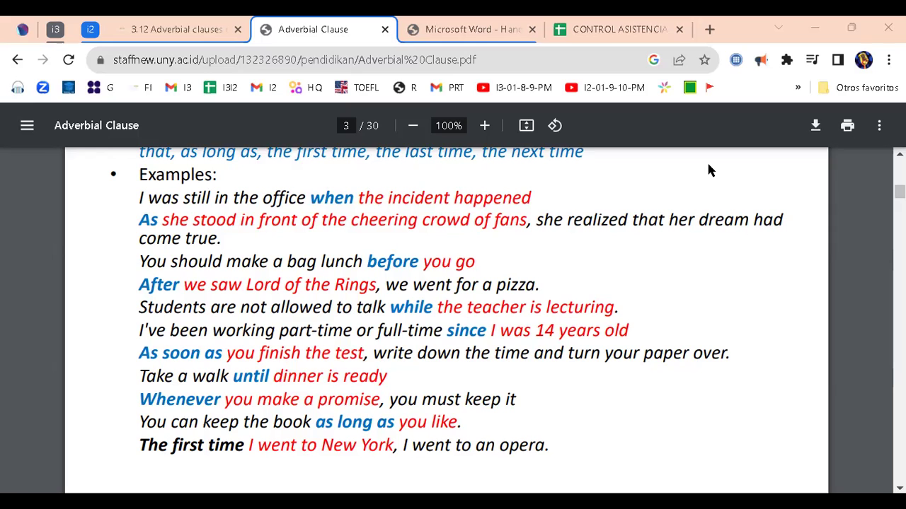
{"action": "key", "text": "ctrl+9"}
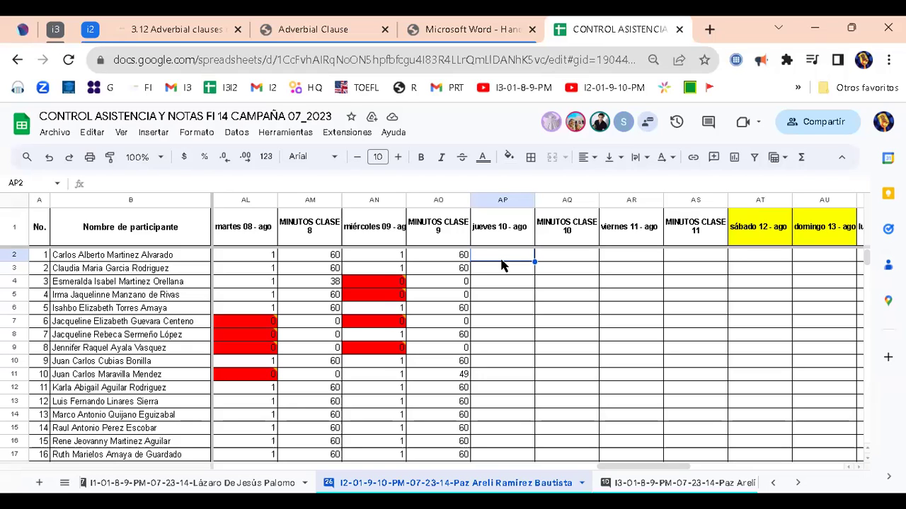
{"action": "type", "text": "1"}
{"action": "key", "text": "Return"}
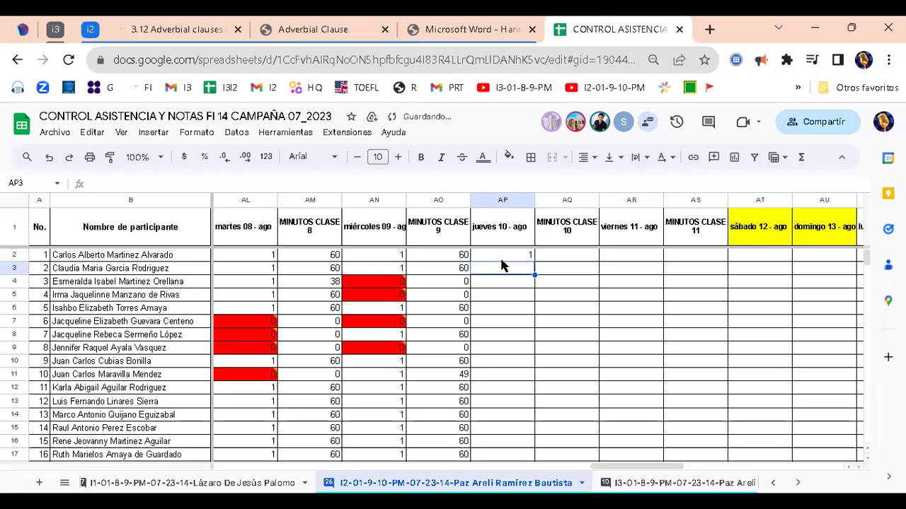
{"action": "type", "text": "1"}
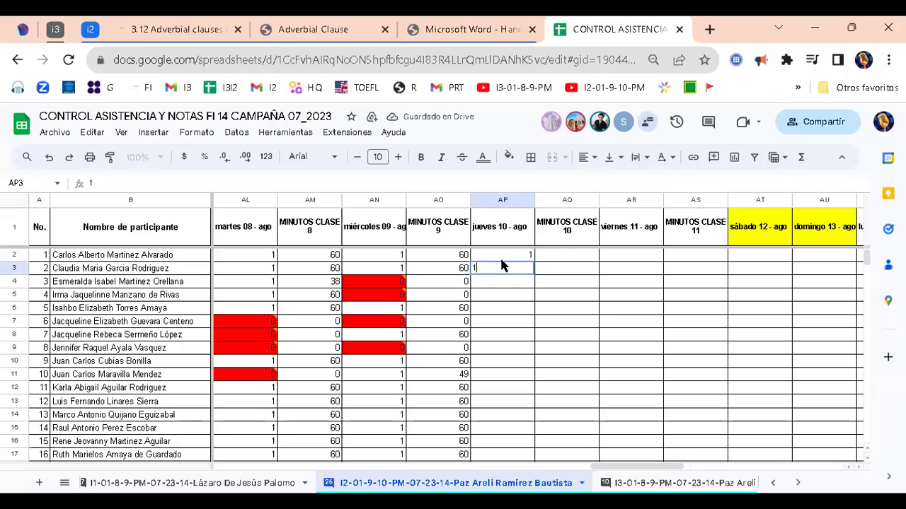
{"action": "key", "text": "Return"}
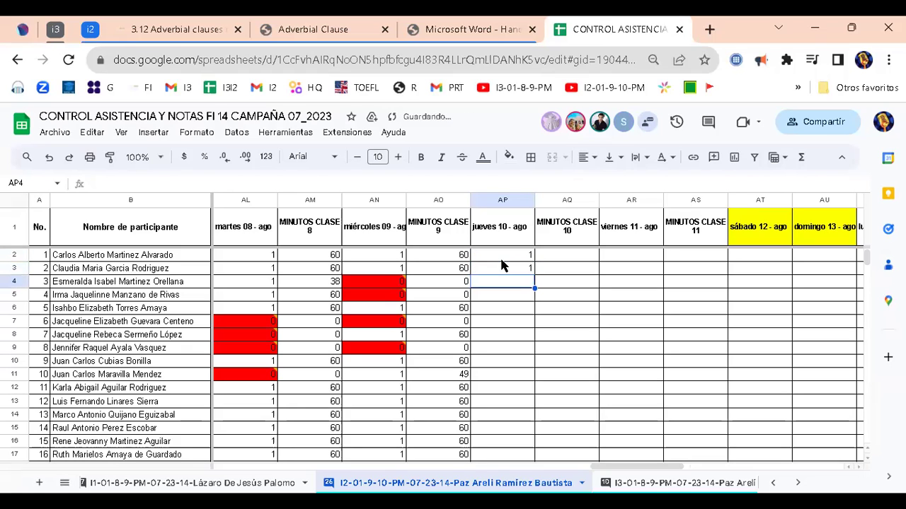
Enter 0 for participants 3 and 4, cells AP4 and AP5, in the jueves 10 - ago column
{"action": "key", "text": "ctrl+d"}
{"action": "type", "text": "0"}
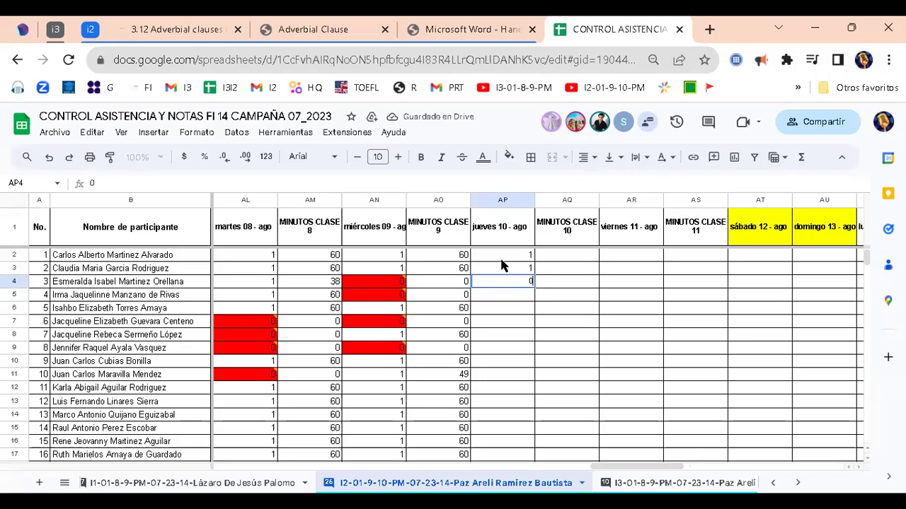
{"action": "key", "text": "Return"}
{"action": "key", "text": "ctrl+d"}
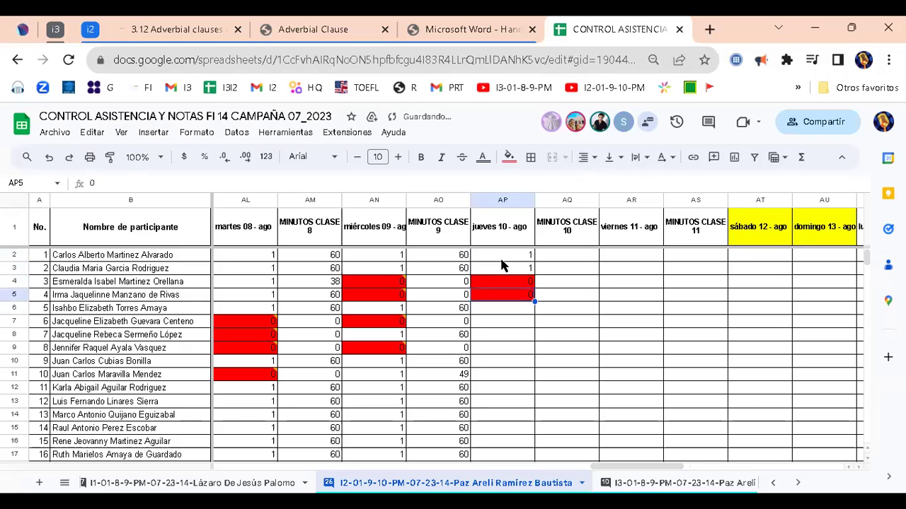
Change participant 4's jueves 10 - ago attendance in cell AP5 to 1
{"action": "type", "text": "1"}
{"action": "key", "text": "Return"}
{"action": "key", "text": "Up"}
{"action": "key", "text": "Return"}
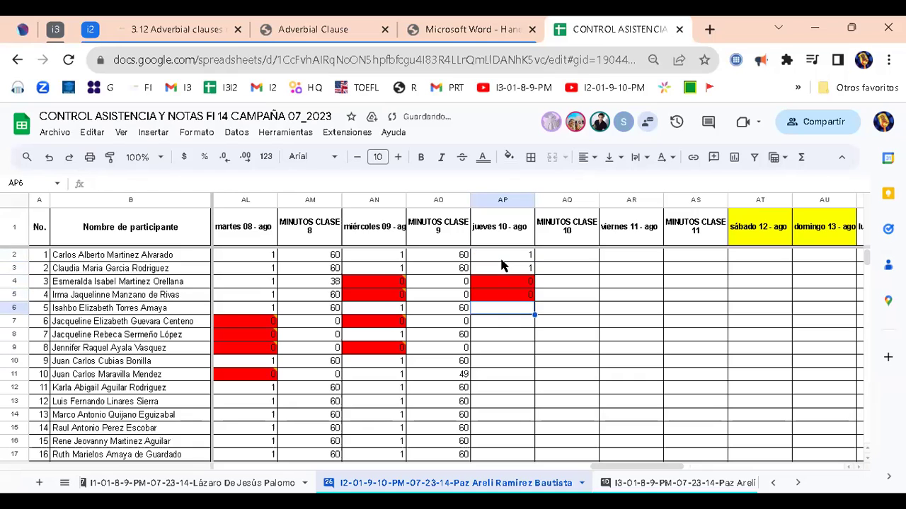
{"action": "key", "text": "Up"}
{"action": "type", "text": "1"}
{"action": "key", "text": "Return"}
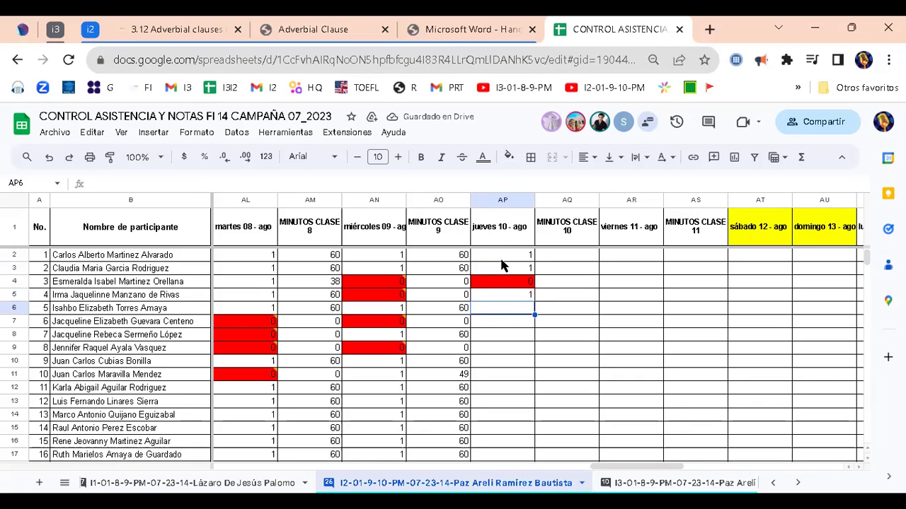
Enter 1 for participant 5 and 0 for participant 6 in the jueves 10 - ago column
{"action": "type", "text": "1"}
{"action": "key", "text": "Return"}
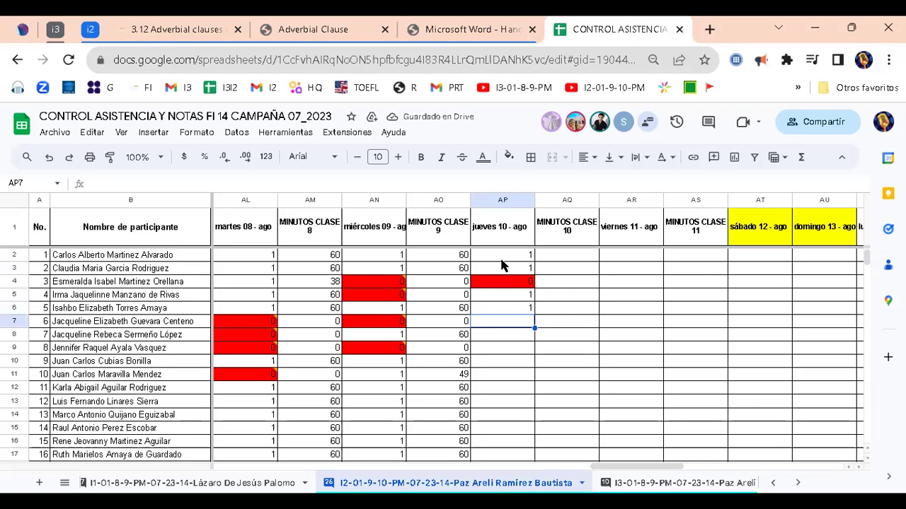
{"action": "type", "text": "1"}
{"action": "type", "text": "0"}
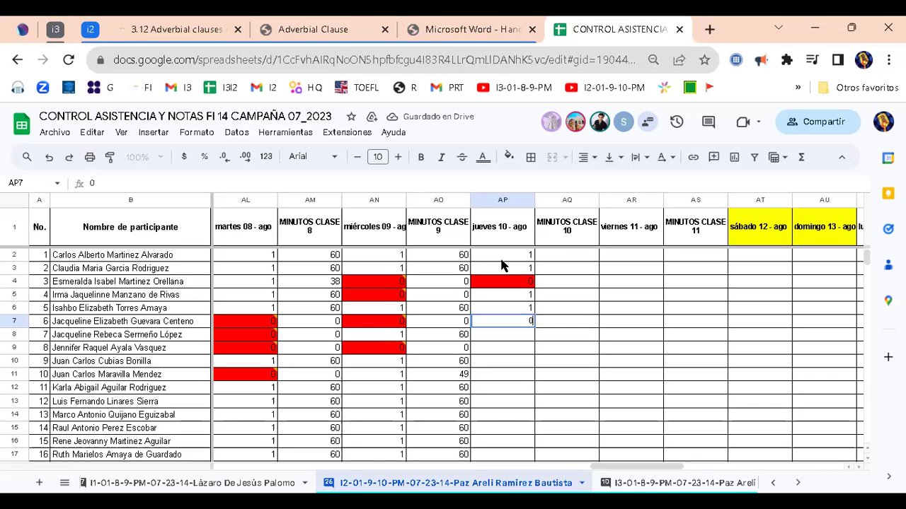
{"action": "key", "text": "Return"}
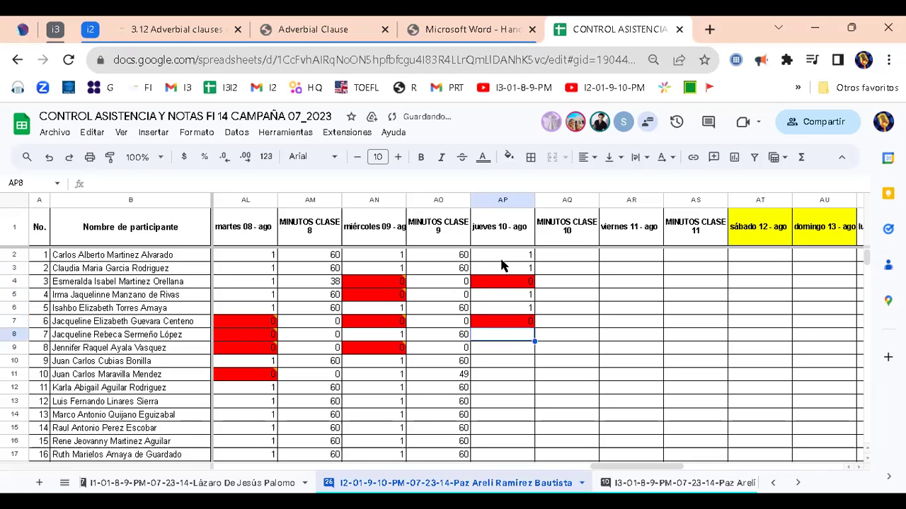
Record attendance 1 for participants 7 and 8, cells AP8 and AP9, under jueves 10 - ago
{"action": "type", "text": "1"}
{"action": "key", "text": "Return"}
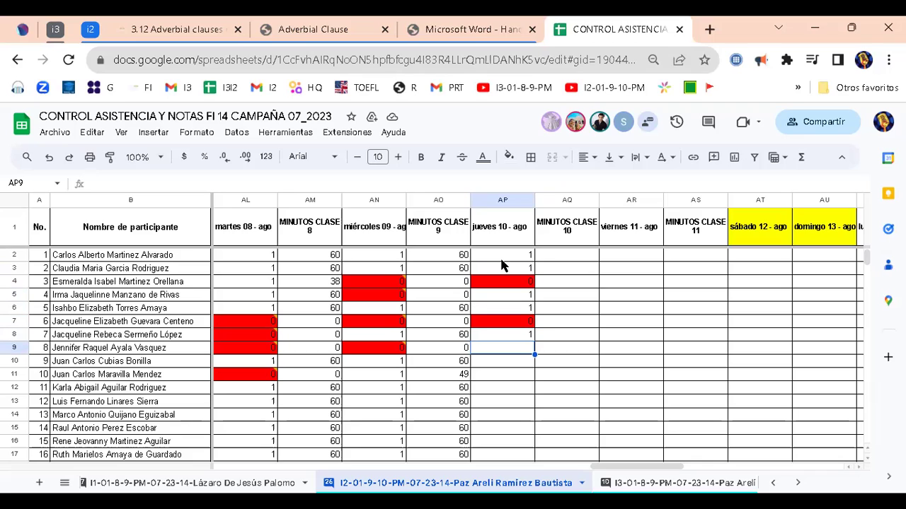
{"action": "type", "text": "1"}
{"action": "key", "text": "Return"}
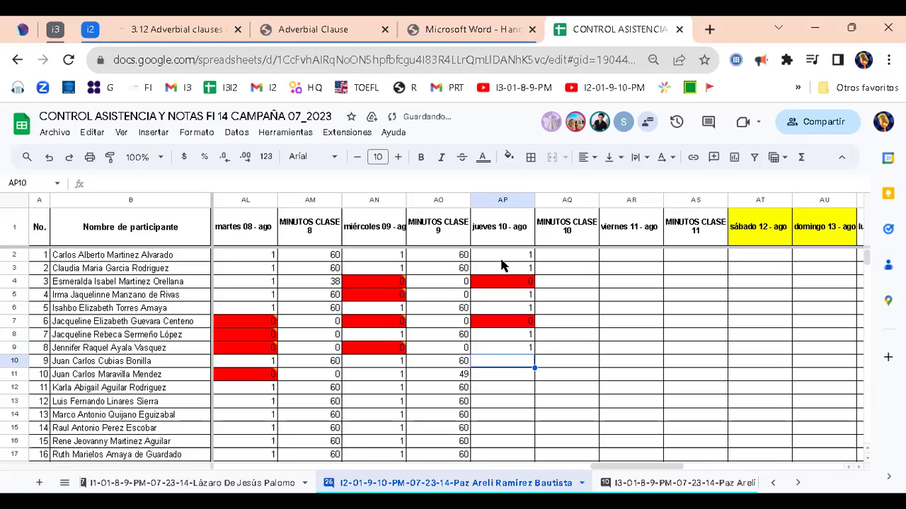
{"action": "key", "text": "Up"}
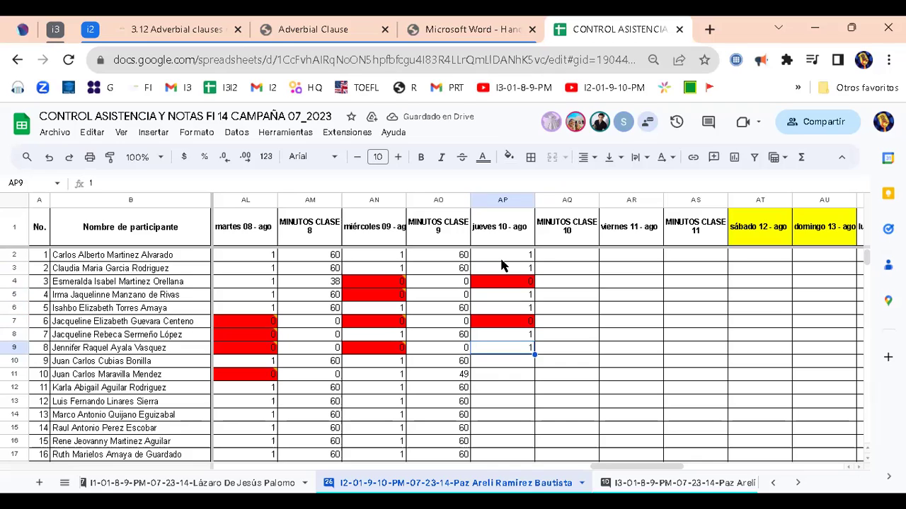
{"action": "key", "text": "Down"}
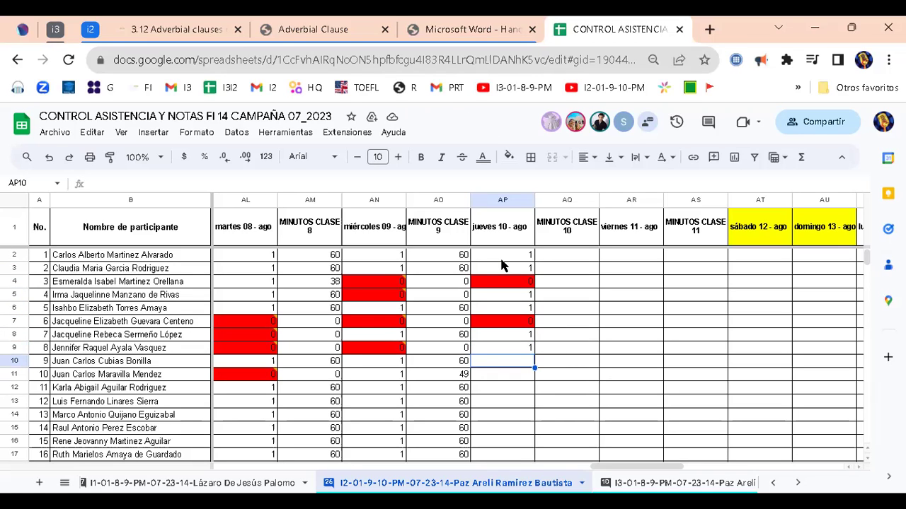
Enter 1 for participant 9 in cell AP10, then correct that attendance value to 0
{"action": "type", "text": "1"}
{"action": "key", "text": "Return"}
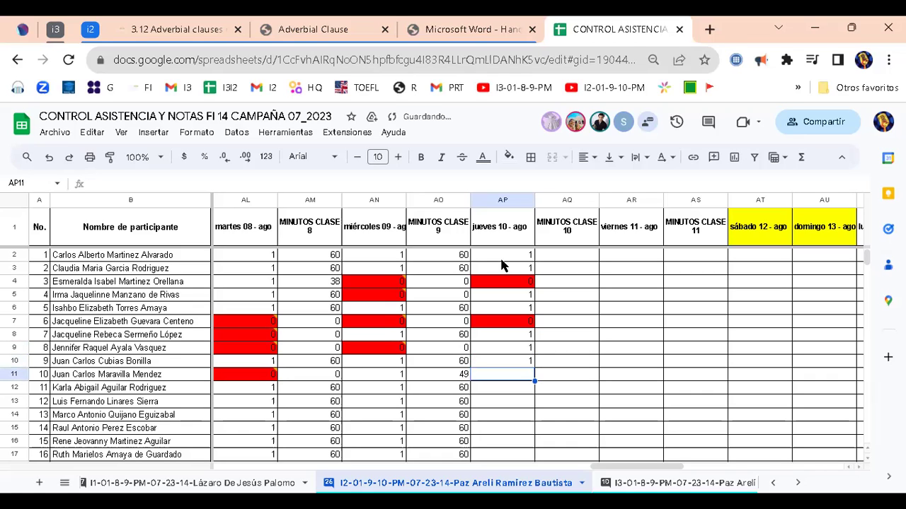
{"action": "key", "text": "Up"}
{"action": "key", "text": "Up"}
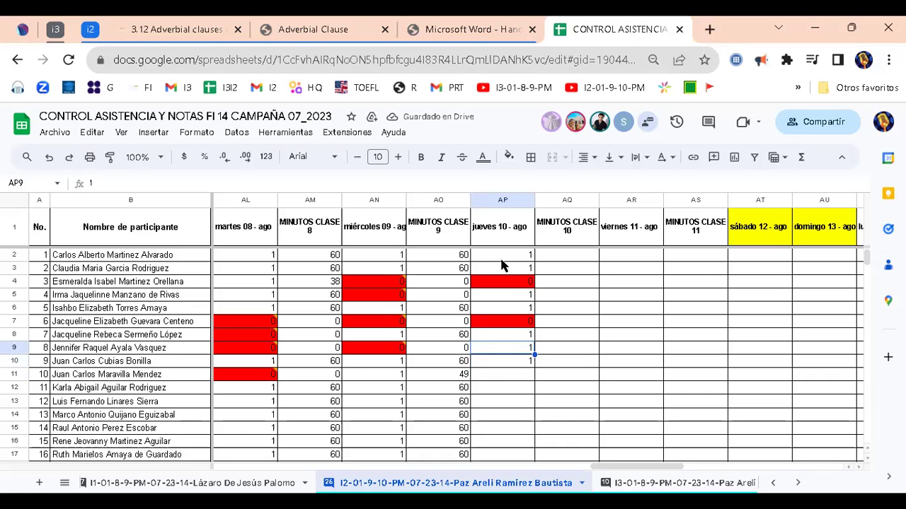
{"action": "key", "text": "Down"}
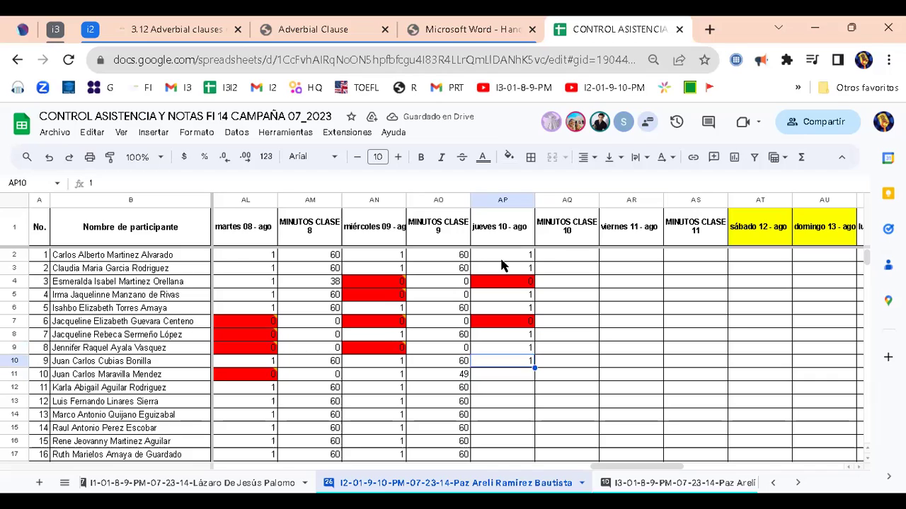
{"action": "type", "text": "0"}
{"action": "key", "text": "Return"}
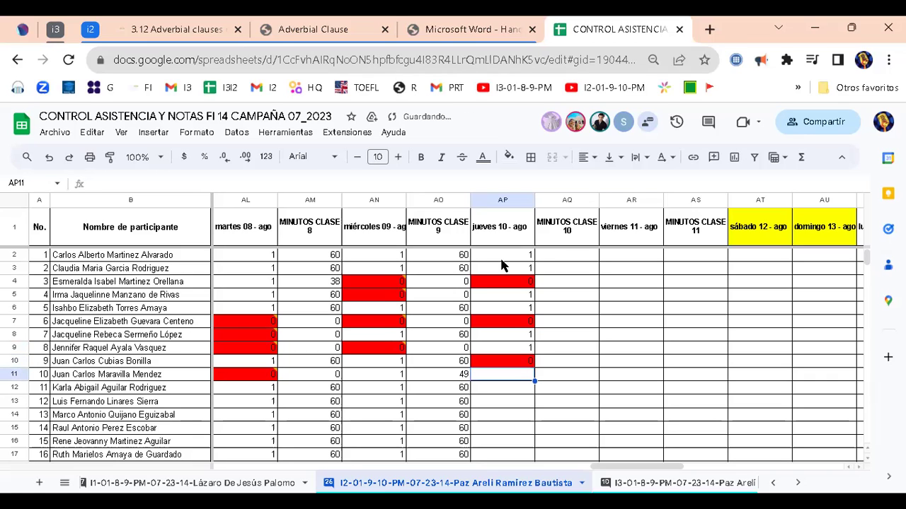
Enter 1 for participant 10 in cell AP11, then replace it with 0
{"action": "type", "text": "1"}
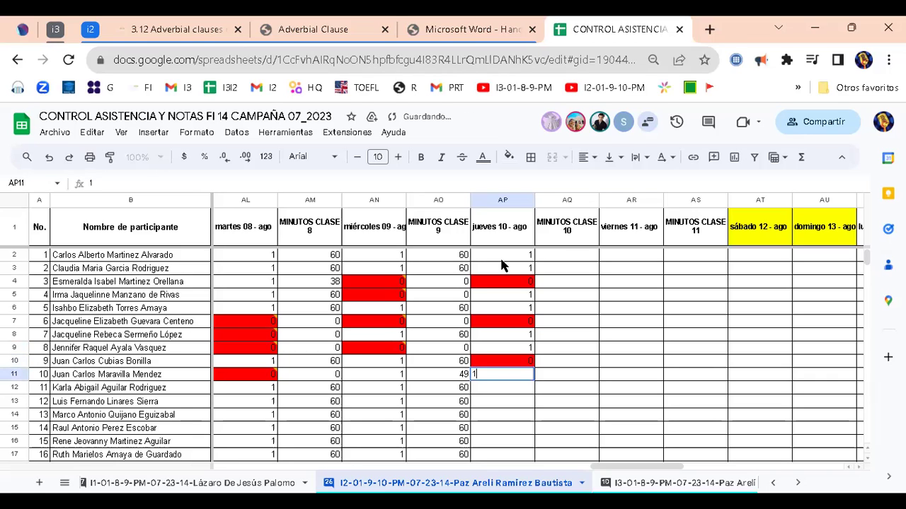
{"action": "key", "text": "Return"}
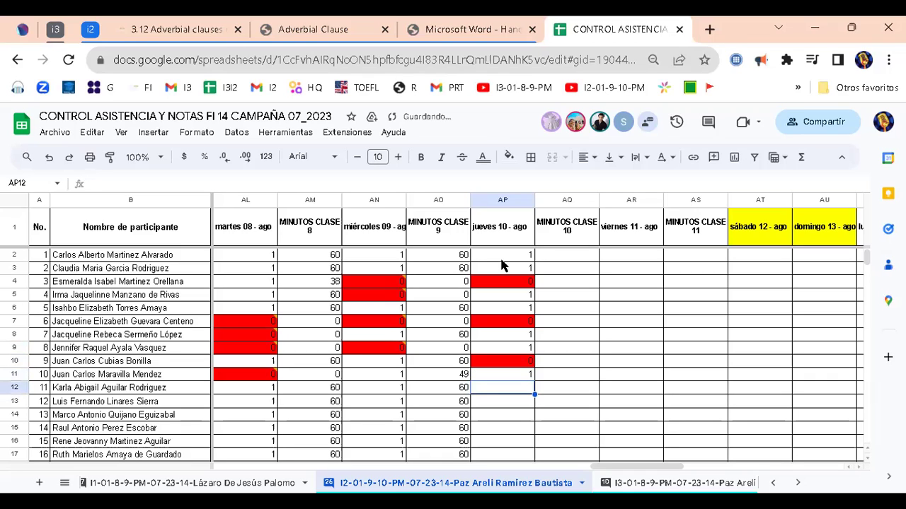
{"action": "key", "text": "Up"}
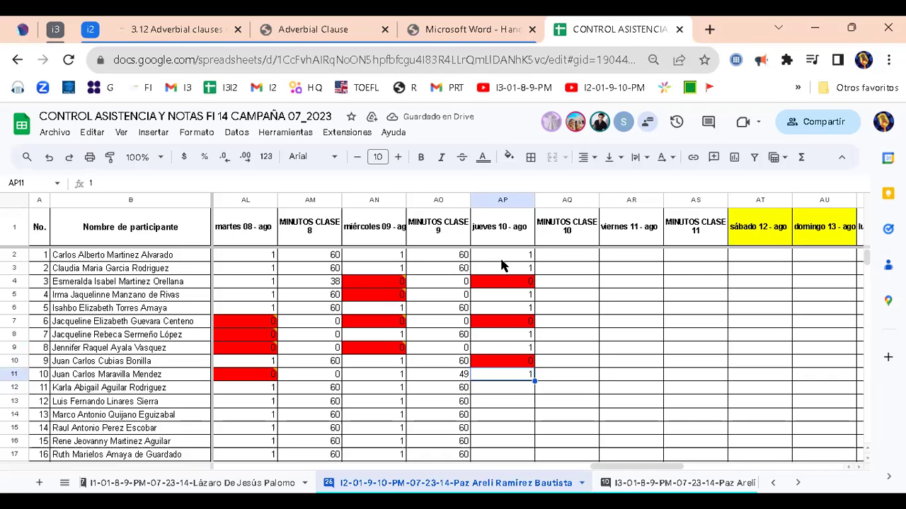
{"action": "type", "text": "0"}
{"action": "key", "text": "Return"}
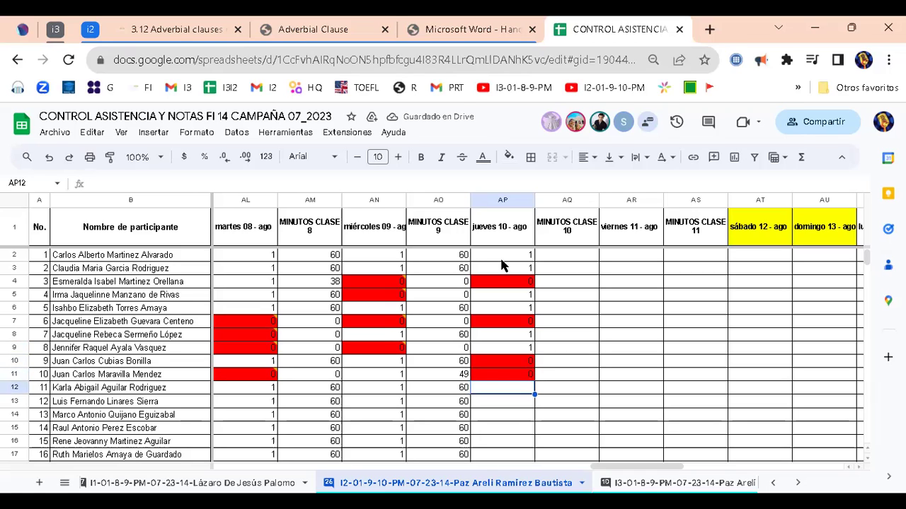
Record attendance 1 for participants 11, 12 and 13, cells AP12 to AP14, under jueves 10 - ago
{"action": "type", "text": "1"}
{"action": "key", "text": "Return"}
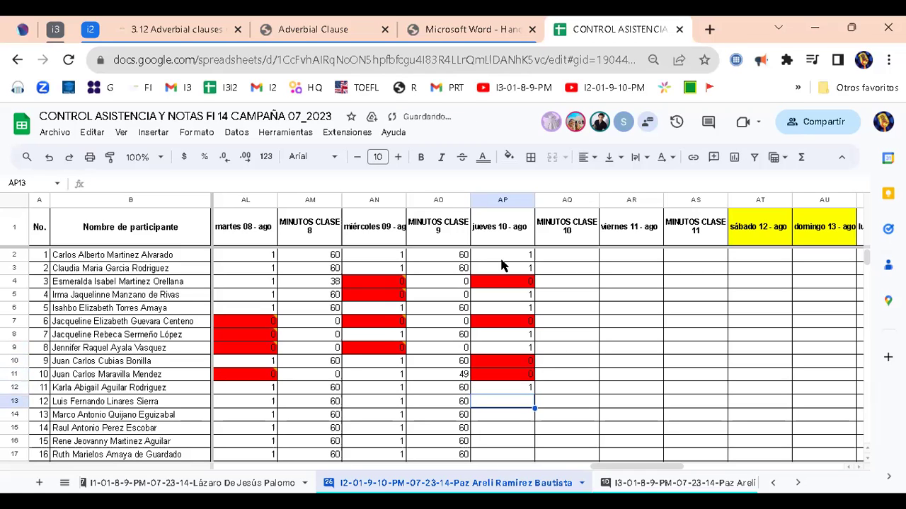
{"action": "key", "text": "Up"}
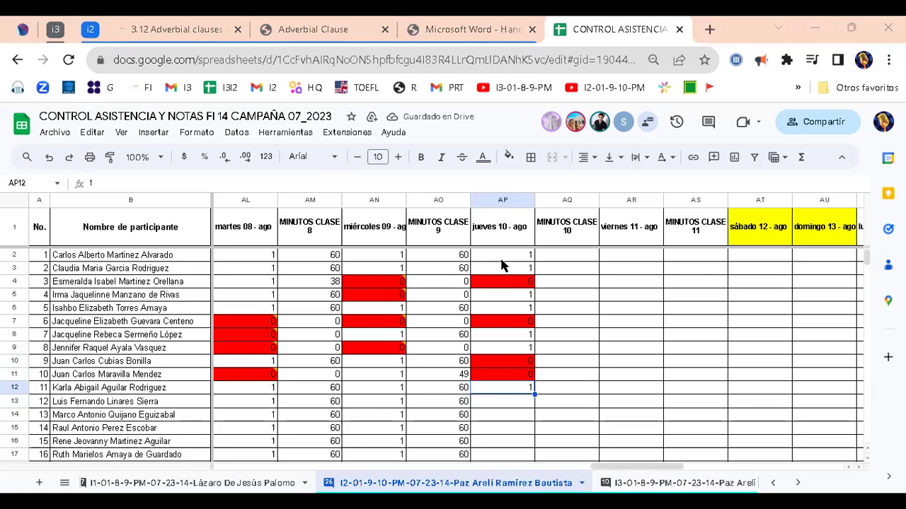
{"action": "left_click", "coordinate": [498, 402]}
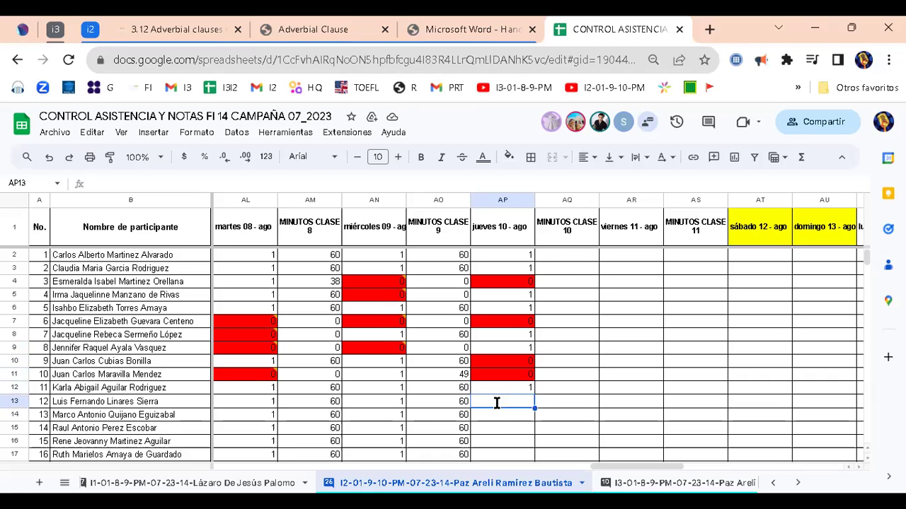
{"action": "type", "text": "1"}
{"action": "key", "text": "Return"}
{"action": "type", "text": "1"}
{"action": "key", "text": "Return"}
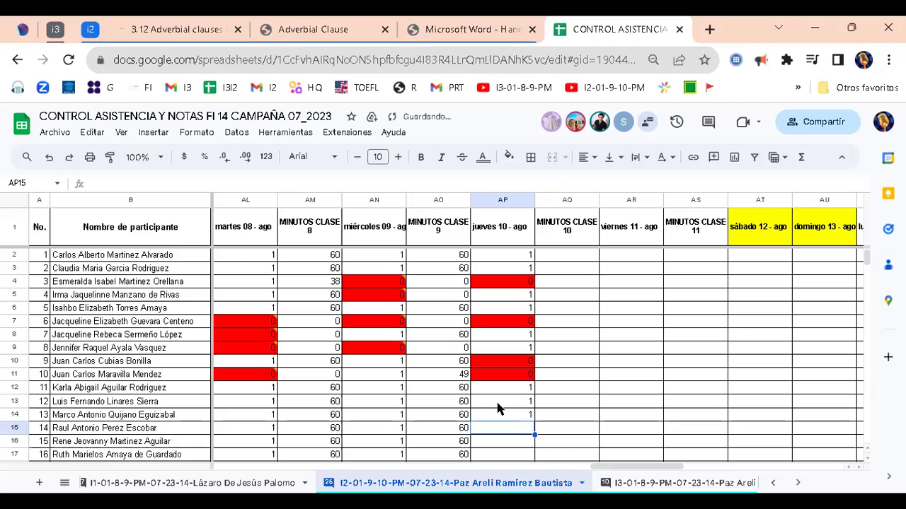
Record attendance 1 for participants 14, 15 and 16, cells AP15 to AP17, under jueves 10 - ago
{"action": "type", "text": "1"}
{"action": "key", "text": "Return"}
{"action": "key", "text": "Up"}
{"action": "key", "text": "Down"}
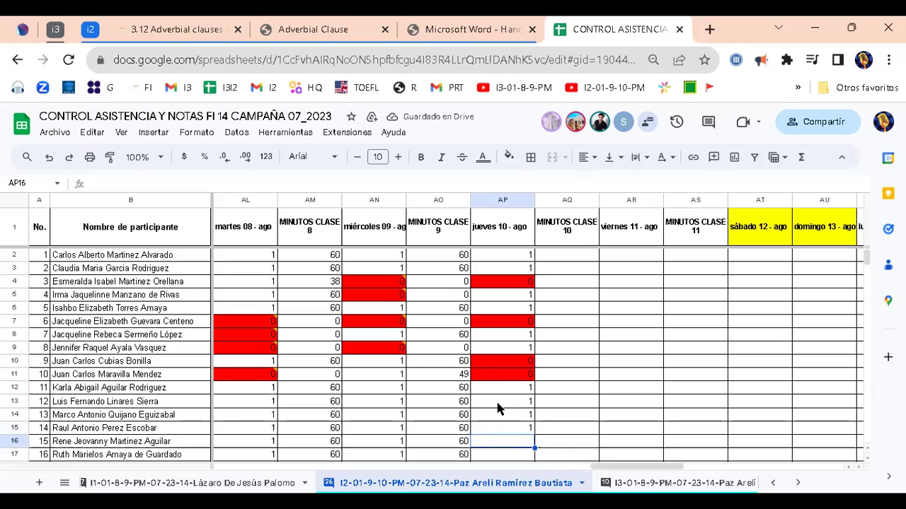
{"action": "type", "text": "1"}
{"action": "key", "text": "Return"}
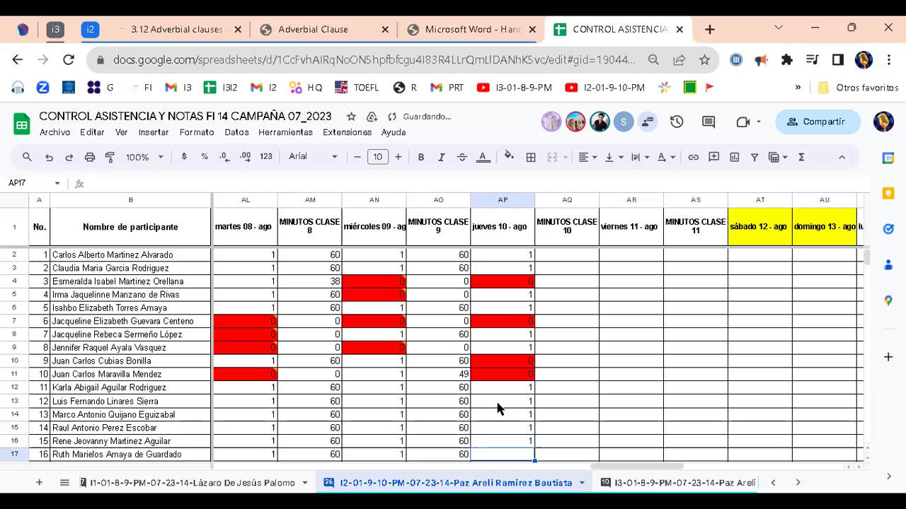
{"action": "type", "text": "1"}
{"action": "key", "text": "Return"}
{"action": "key", "text": "Up"}
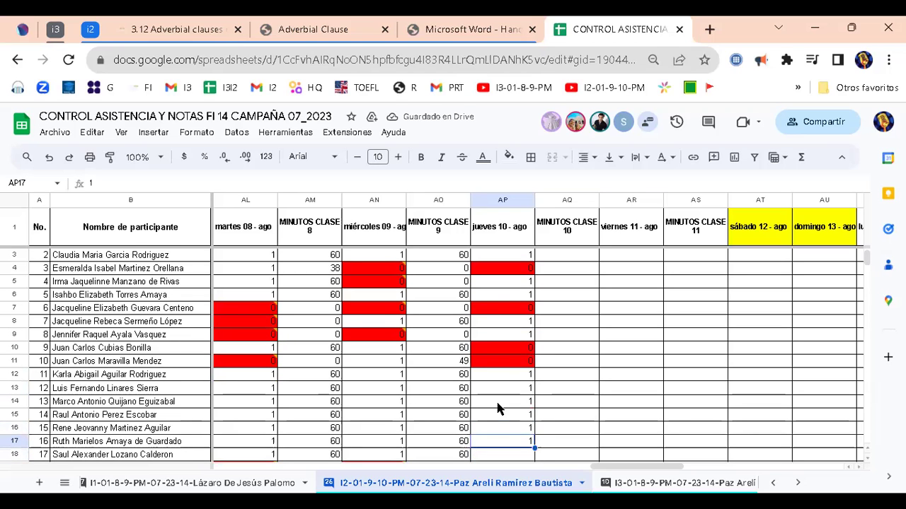
Record attendance 1 for participant 17 in cell AP18 under jueves 10 - ago
{"action": "key", "text": "Down"}
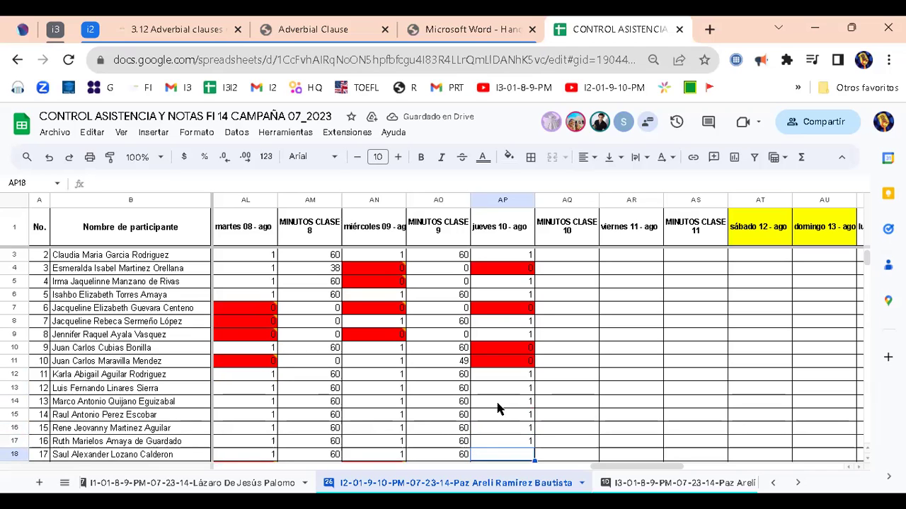
{"action": "type", "text": "1"}
{"action": "key", "text": "Return"}
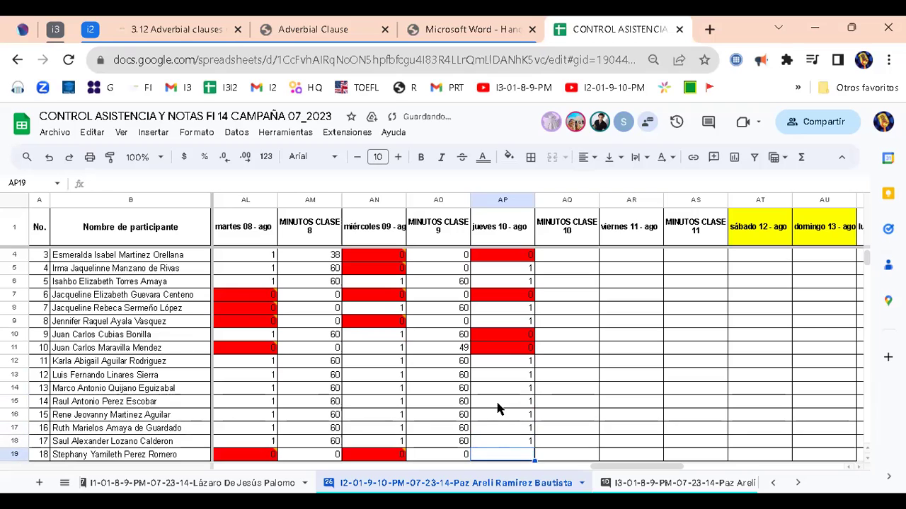
Record attendance 0 for participant 18 in cell AP19 under jueves 10 - ago
{"action": "key", "text": "Down"}
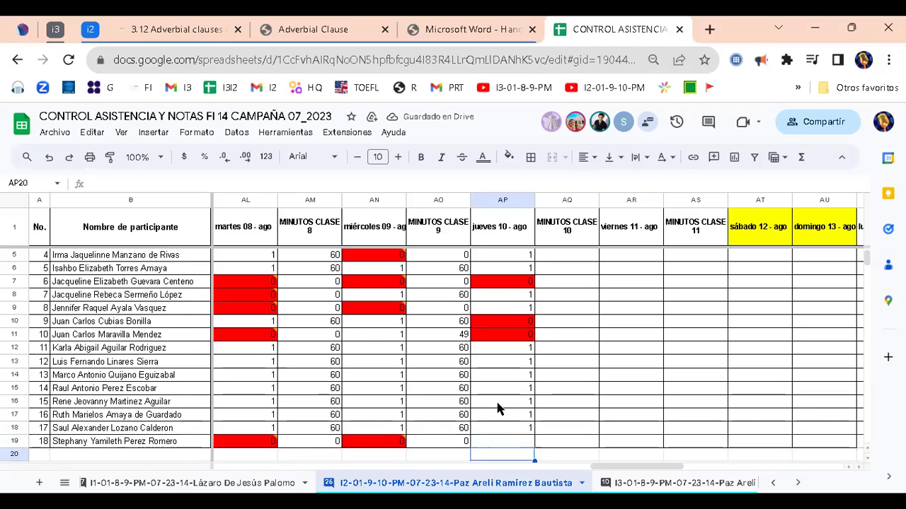
{"action": "key", "text": "Up"}
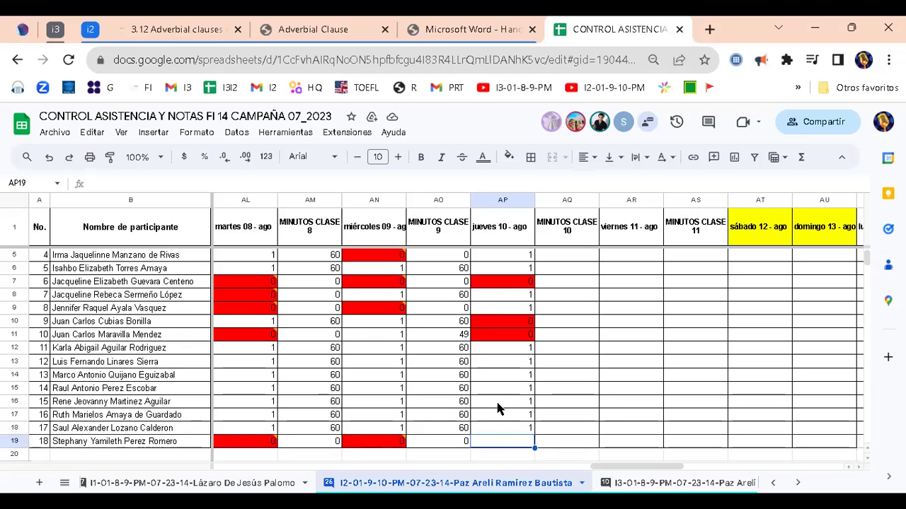
{"action": "key", "text": "Down"}
{"action": "scroll", "coordinate": [498, 409], "scroll_direction": "down", "scroll_amount": 1}
{"action": "key", "text": "Up"}
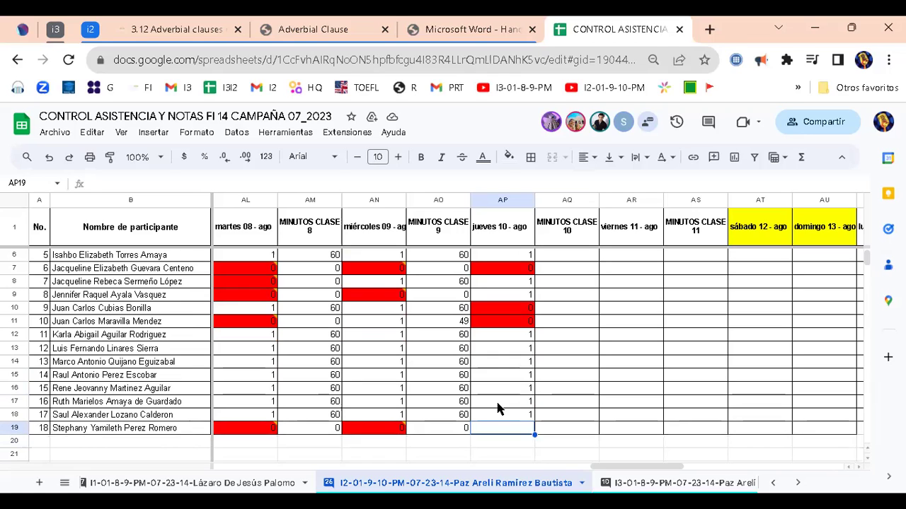
{"action": "key", "text": "Up"}
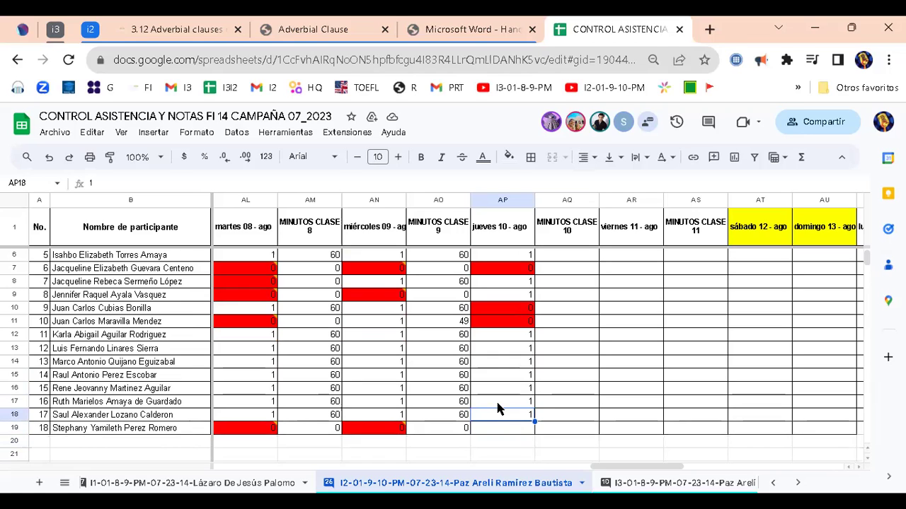
{"action": "key", "text": "Up"}
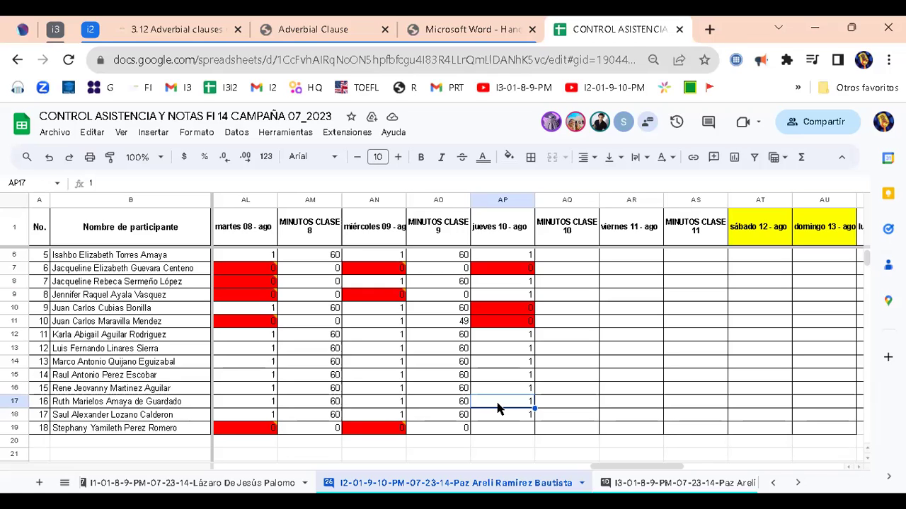
{"action": "key", "text": "Down"}
{"action": "key", "text": "Down"}
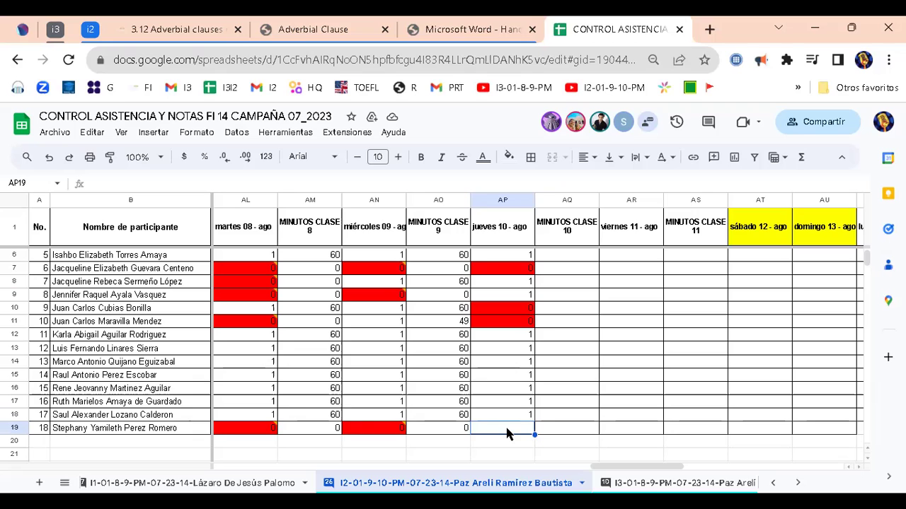
{"action": "type", "text": "0"}
{"action": "key", "text": "Up"}
Change the 10 August attendance of participant 10 in cell AP11 to 1
{"action": "key", "text": "Up"}
{"action": "key", "text": "Up"}
{"action": "key", "text": "Up"}
{"action": "key", "text": "Up"}
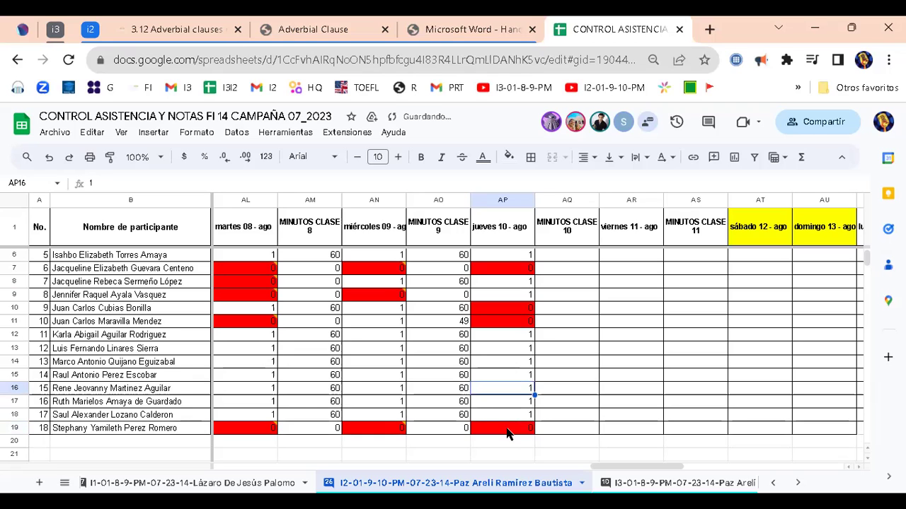
{"action": "key", "text": "Up"}
{"action": "key", "text": "Up"}
{"action": "key", "text": "Up"}
{"action": "key", "text": "Up"}
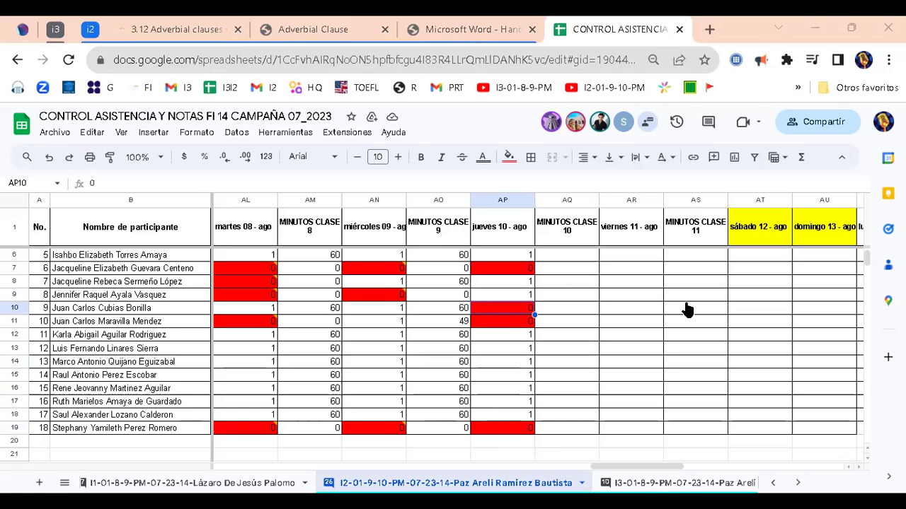
{"action": "left_click", "coordinate": [500, 325]}
{"action": "key", "text": "Up"}
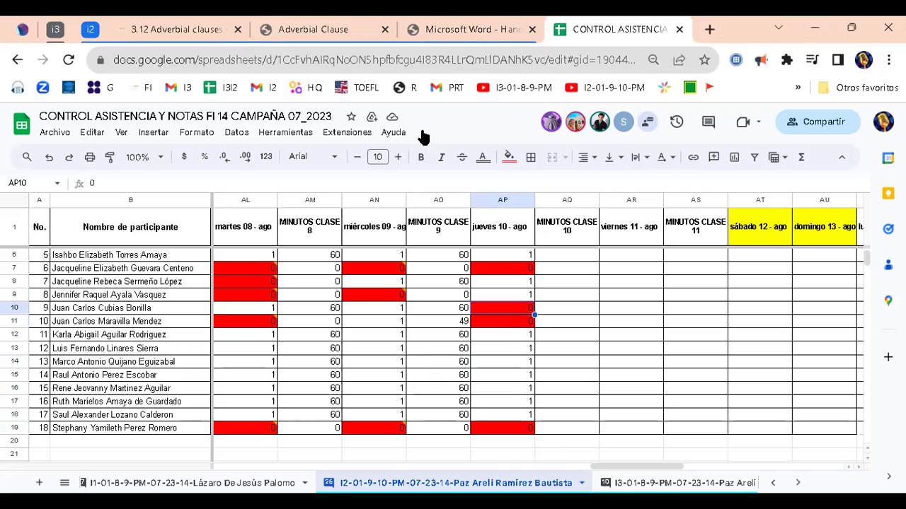
{"action": "key", "text": "Down"}
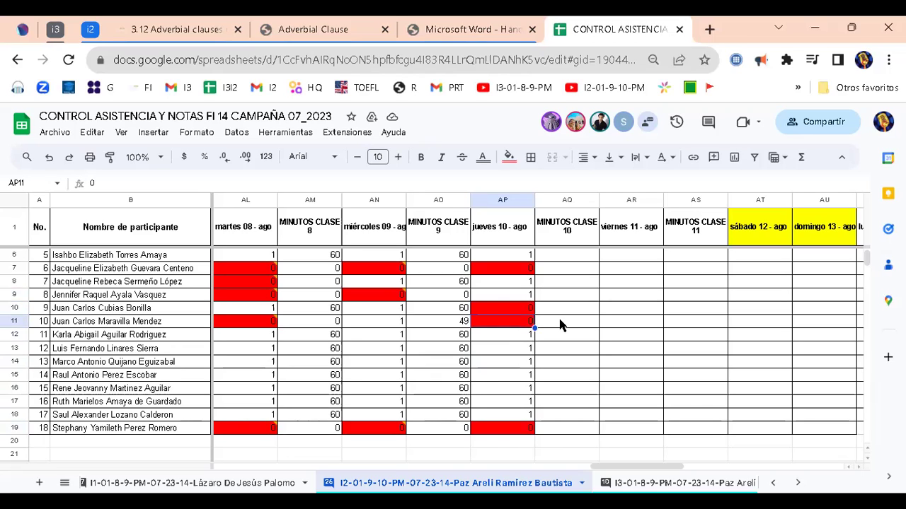
{"action": "type", "text": "1"}
{"action": "key", "text": "Return"}
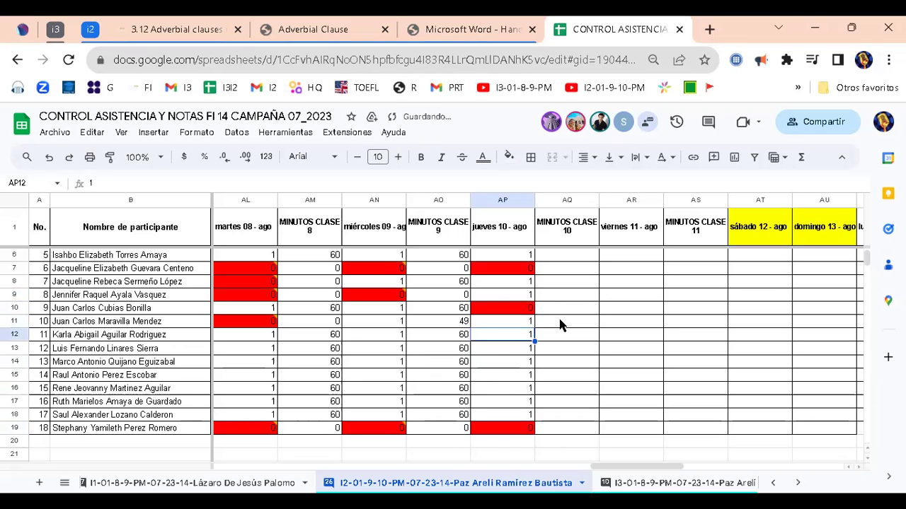
Review the jueves 10 - ago attendance entries from participant 10 up to the column header, checking the participants marked absent
{"action": "key", "text": "Up"}
{"action": "key", "text": "Up"}
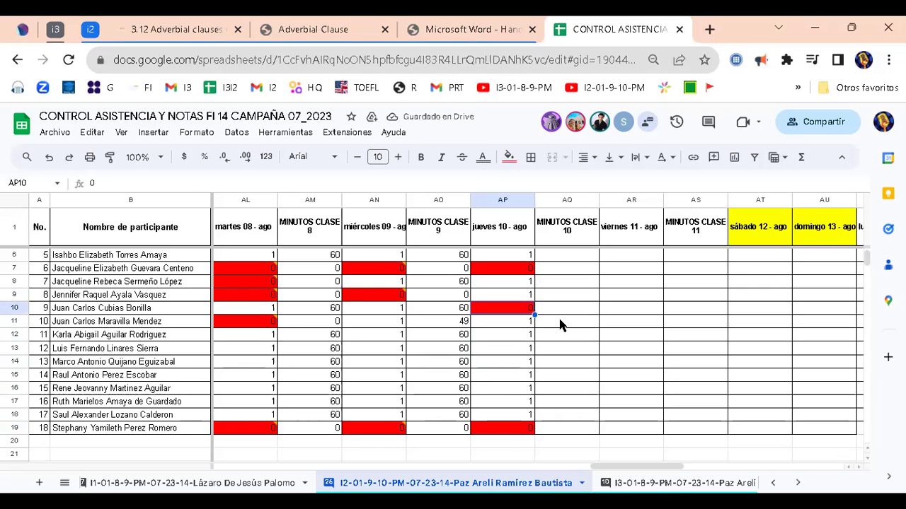
{"action": "key", "text": "Up"}
{"action": "key", "text": "Down"}
{"action": "key", "text": "Up"}
{"action": "key", "text": "Up"}
{"action": "key", "text": "Up"}
{"action": "key", "text": "Up"}
{"action": "key", "text": "Up"}
{"action": "key", "text": "Up"}
{"action": "key", "text": "Up"}
{"action": "key", "text": "Up"}
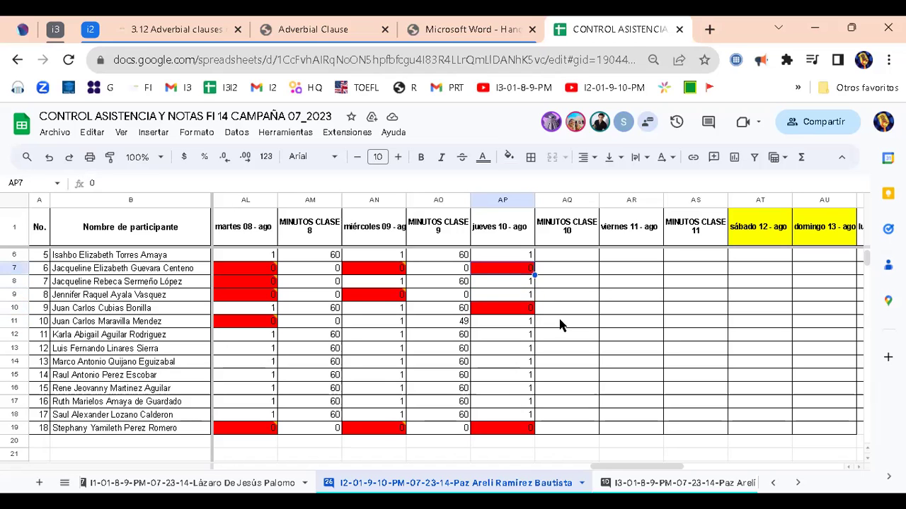
{"action": "key", "text": "Up"}
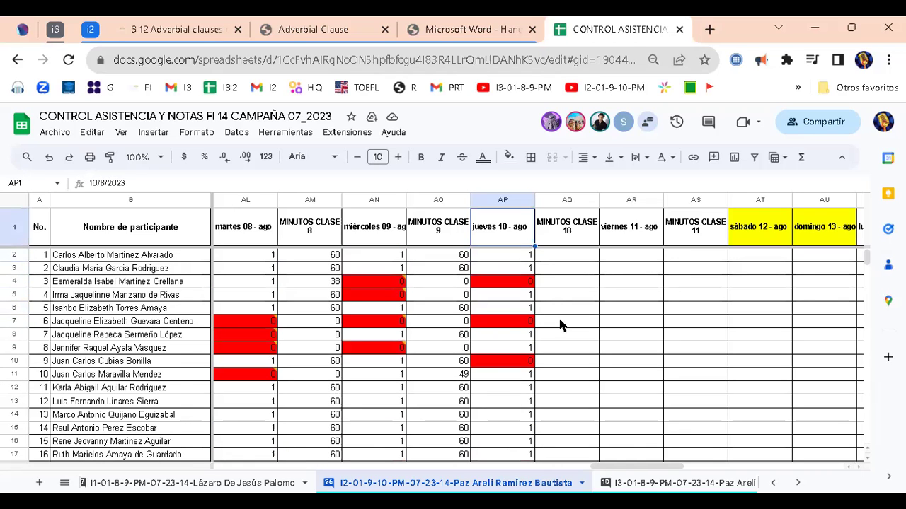
{"action": "key", "text": "Down"}
{"action": "key", "text": "Down"}
{"action": "key", "text": "Down"}
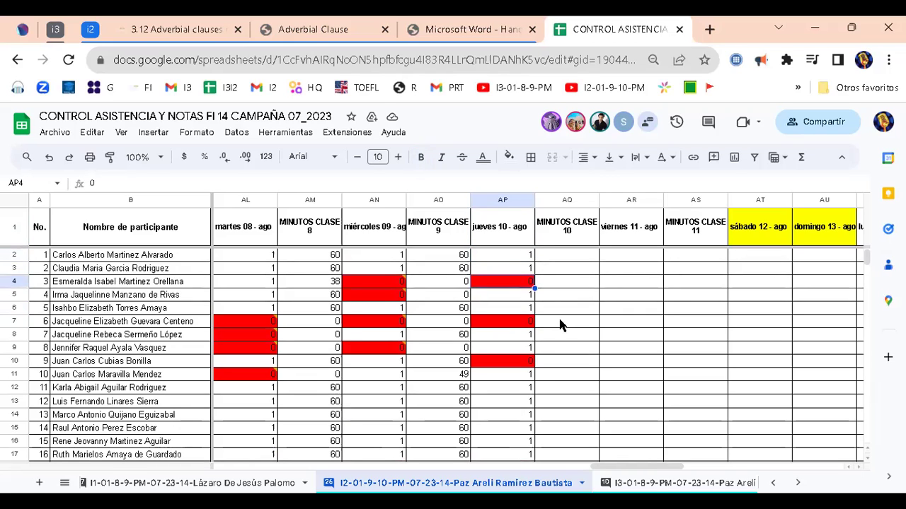
{"action": "key", "text": "Up"}
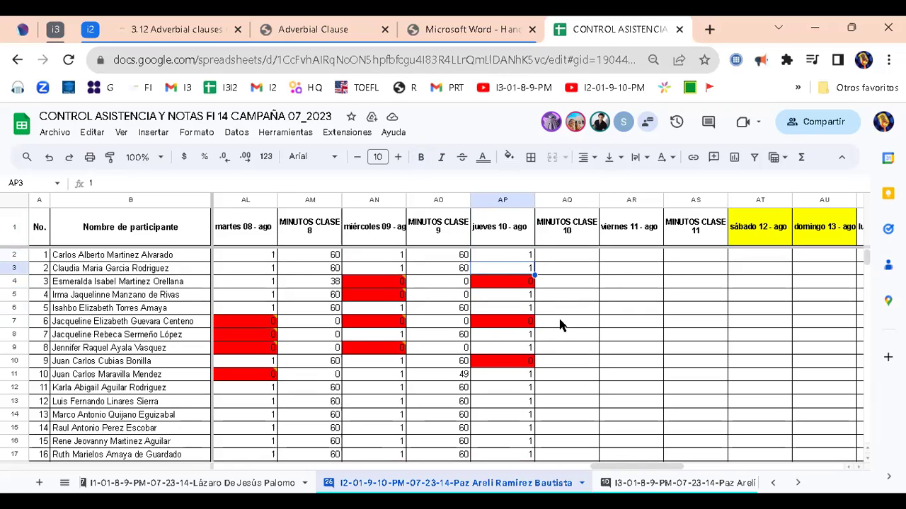
Change the 10 August attendance of participant 9 in cell AP10 to 1 and end the Zoom screen share
{"action": "key", "text": "Down"}
{"action": "key", "text": "Down"}
{"action": "key", "text": "Down"}
{"action": "key", "text": "Down"}
{"action": "key", "text": "Down"}
{"action": "key", "text": "Down"}
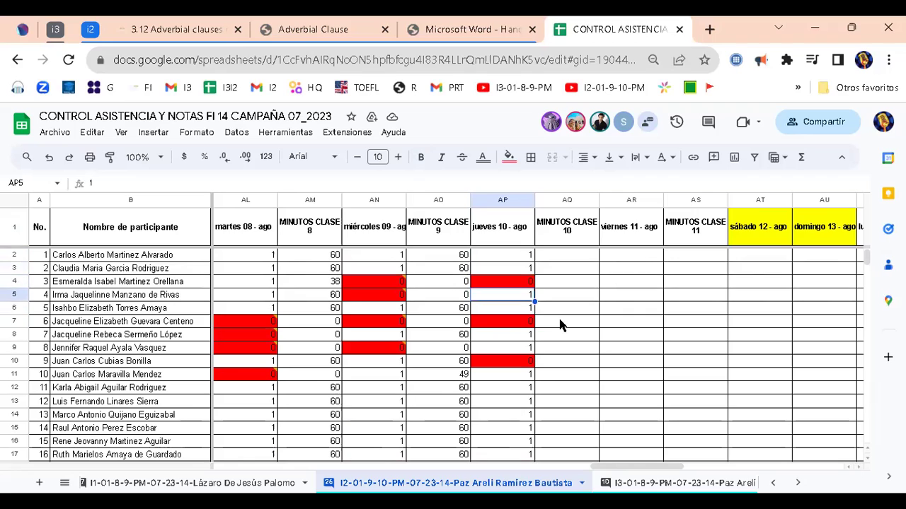
{"action": "key", "text": "Down"}
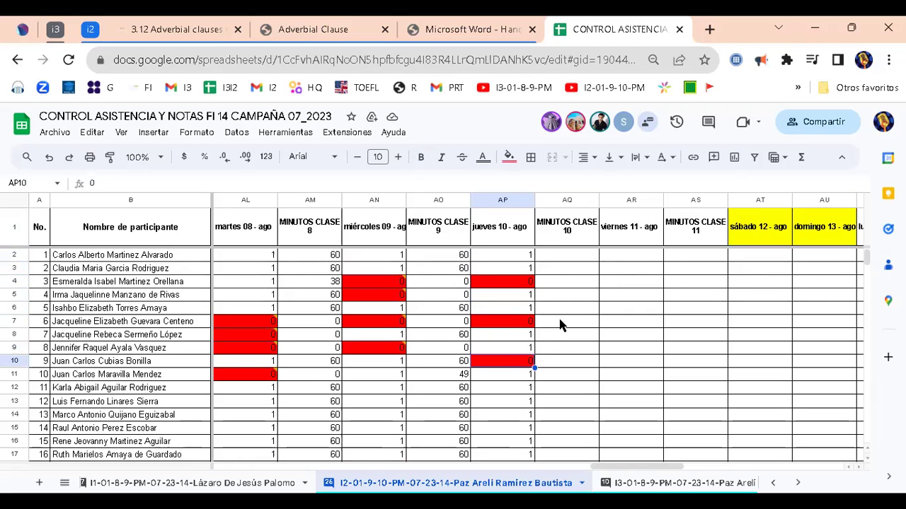
{"action": "type", "text": "1"}
{"action": "key", "text": "Return"}
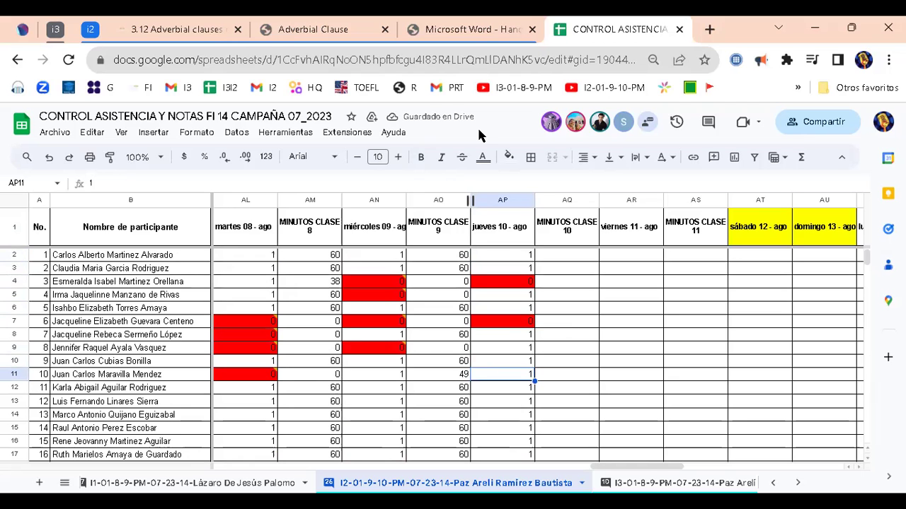
{"action": "key", "text": "alt+s"}
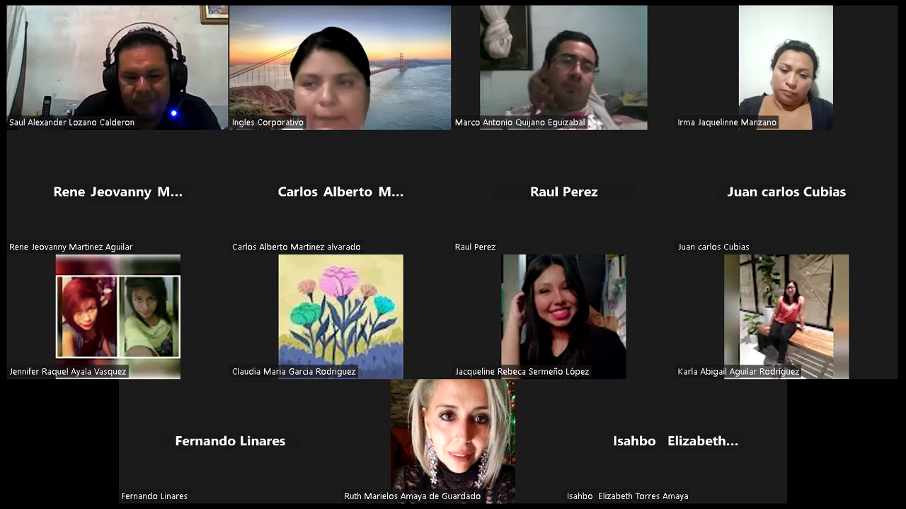